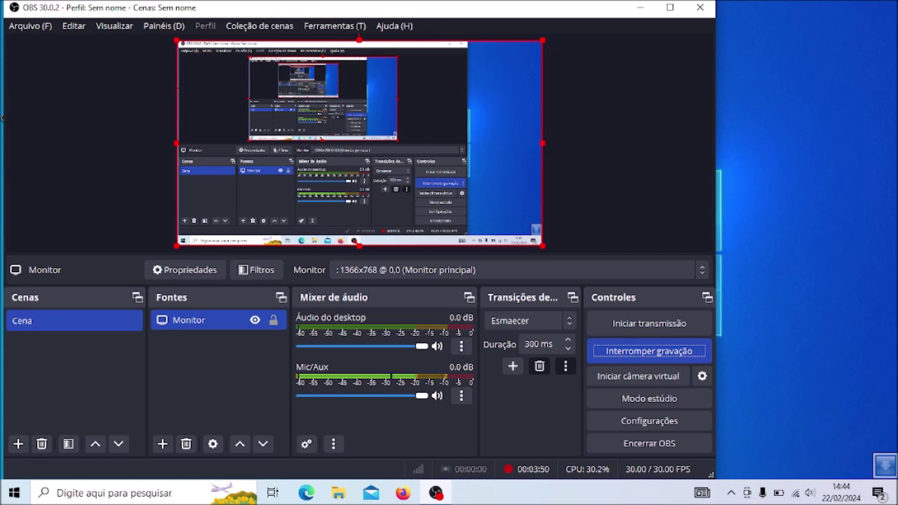
# - Show the desktop and open the user's personal folder from there
pyautogui.press('super+d')
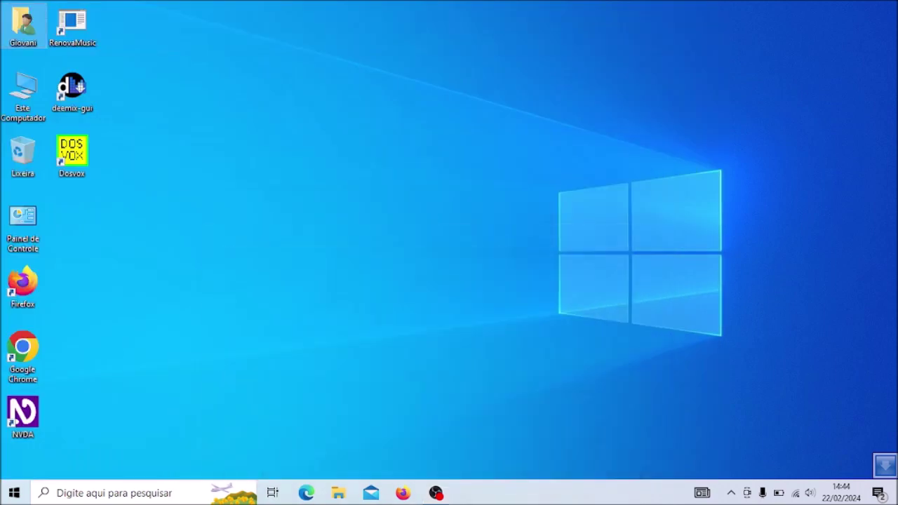
pyautogui.press('g')
pyautogui.press('g')
pyautogui.press('Return')
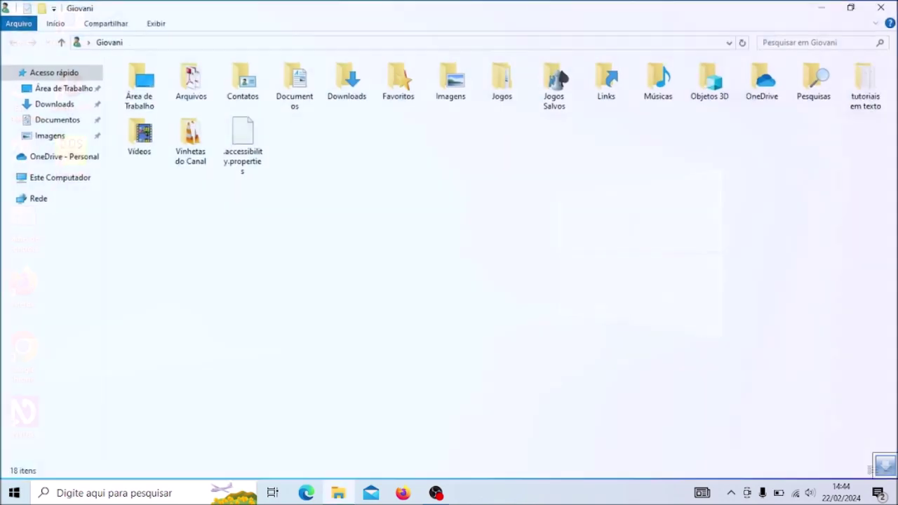
pyautogui.hotkey('alt', 'space')
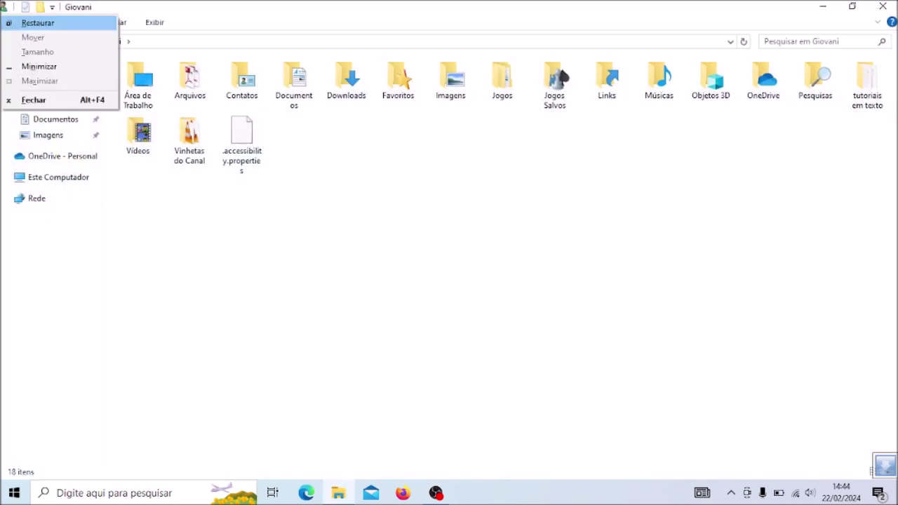
pyautogui.press('Up')
pyautogui.press('Up')
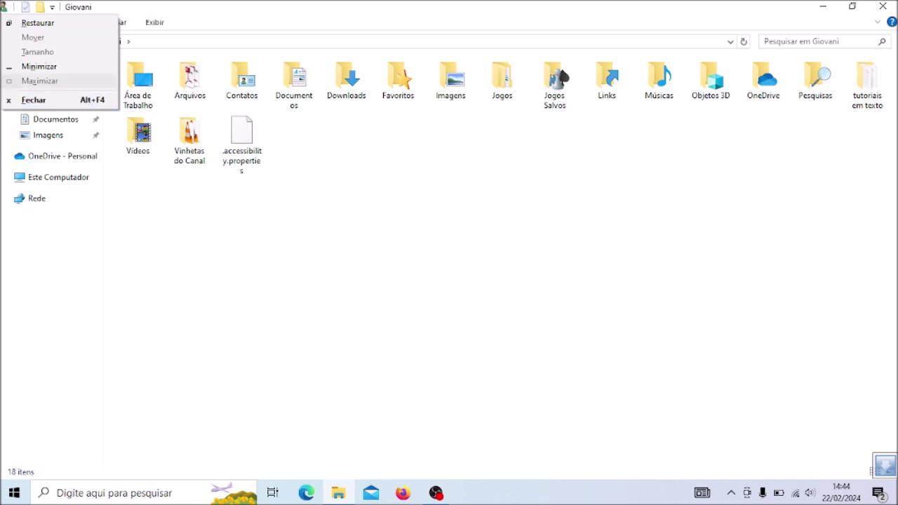
pyautogui.press('Escape')
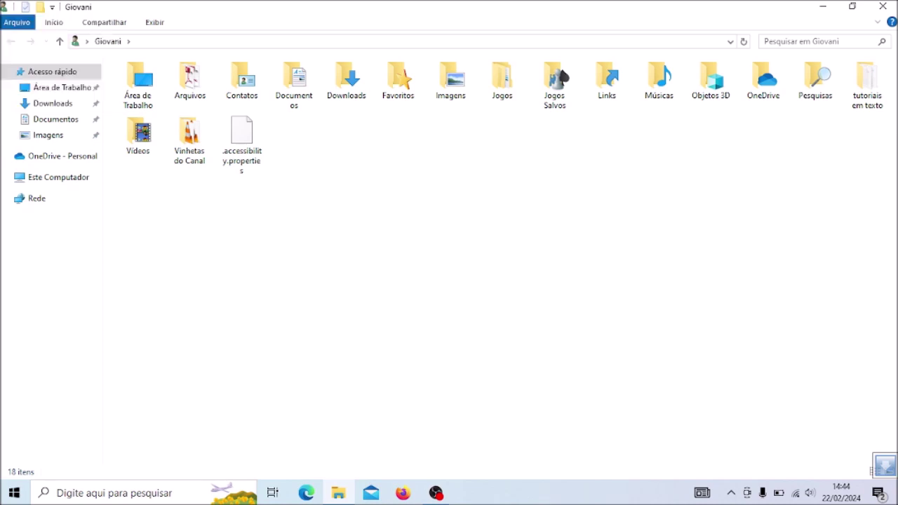
# - Open the "tutoriais em texto" folder to examine its text files, and return to the user's personal folder
pyautogui.press('t')
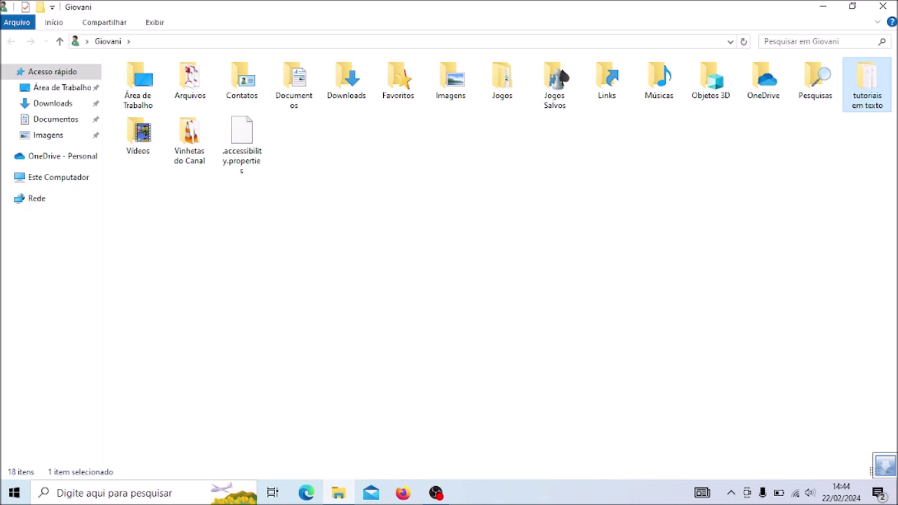
pyautogui.press('Return')
pyautogui.press('e')
pyautogui.press('Up')
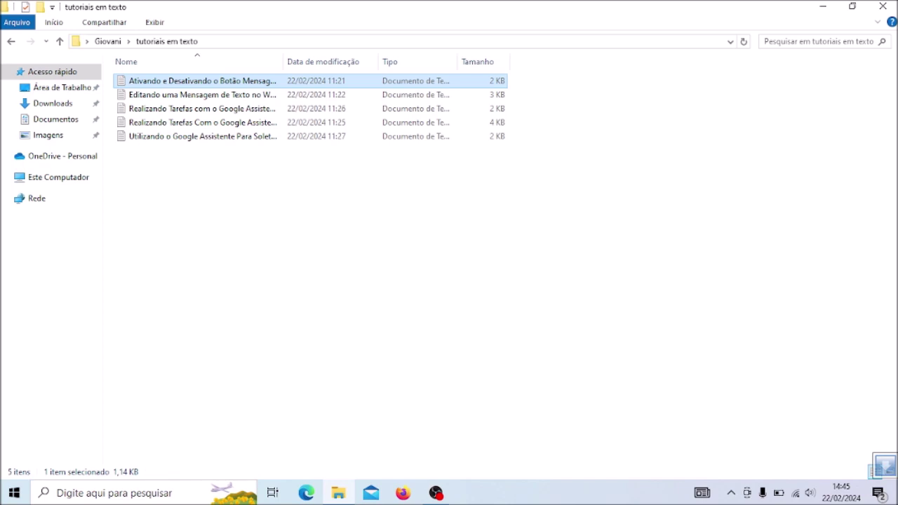
pyautogui.press('BackSpace')
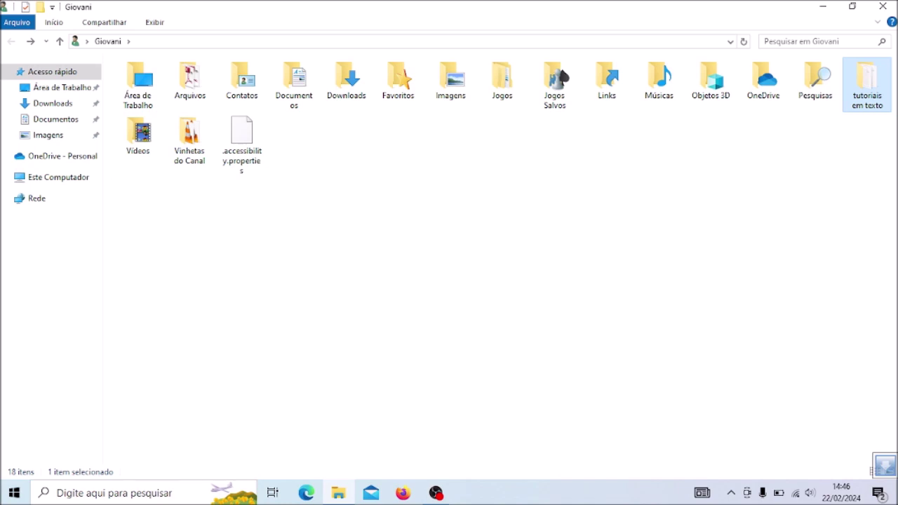
# - Start adding the "tutoriais em texto" folder to a WinRAR archive with custom name and parameters
pyautogui.hotkey('shift', 'F10')
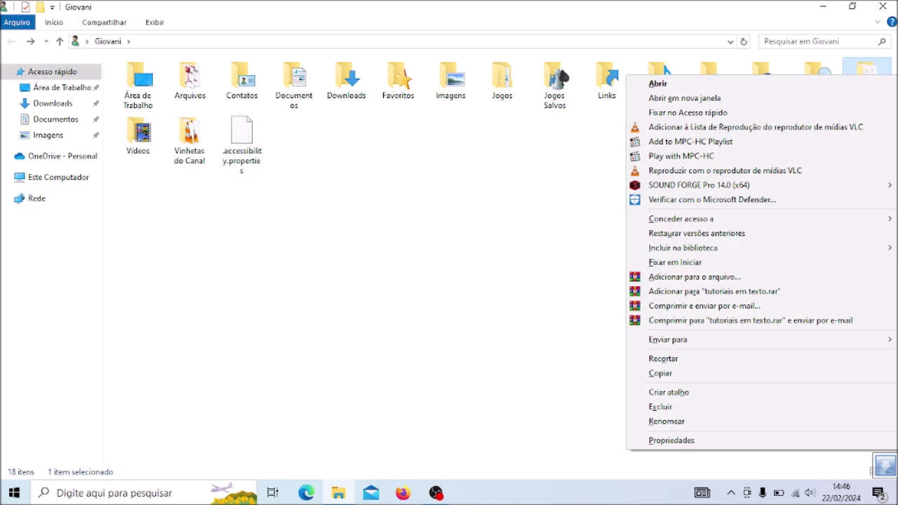
pyautogui.press('Down')
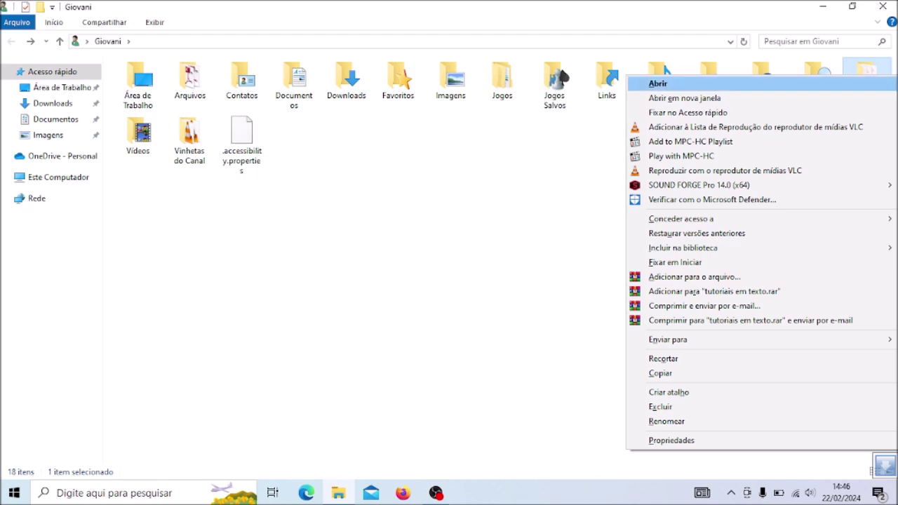
pyautogui.press('Down')
pyautogui.press('Down')
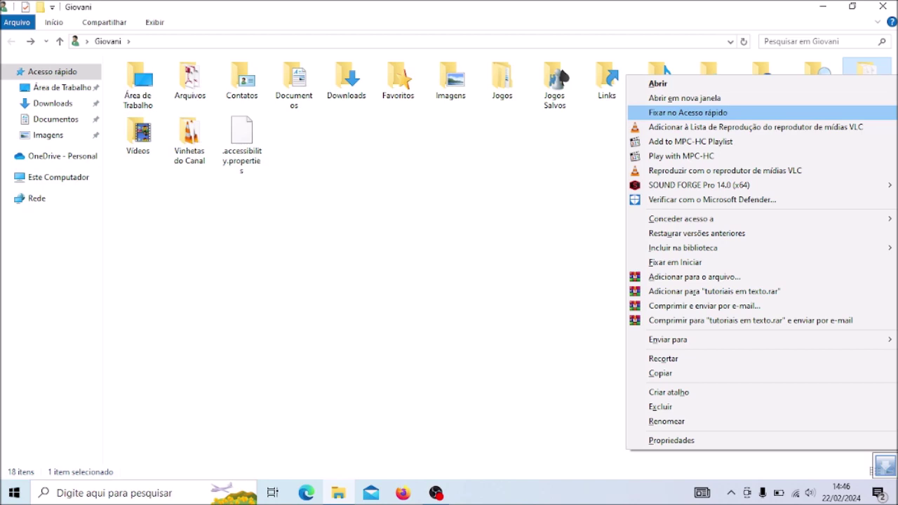
pyautogui.press('Down')
pyautogui.press('Down')
pyautogui.press('Down')
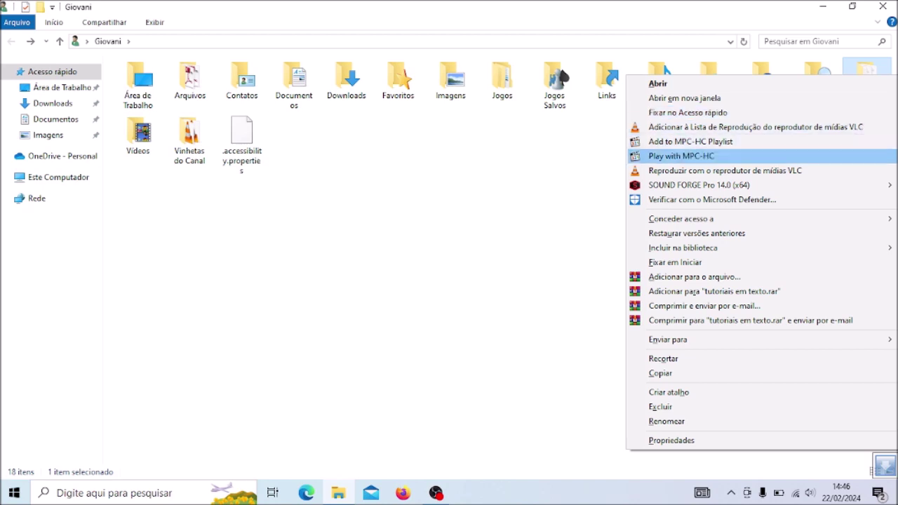
pyautogui.press('Down')
pyautogui.press('Down')
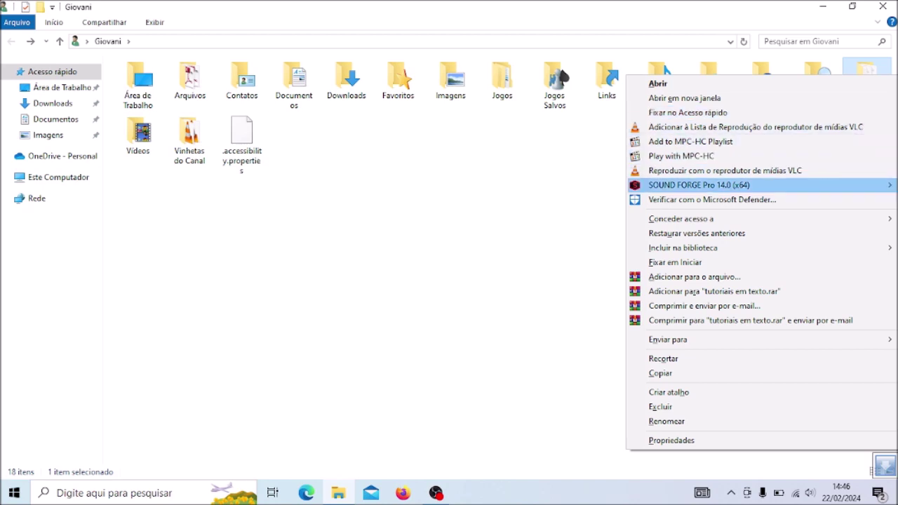
pyautogui.press('Down')
pyautogui.press('Down')
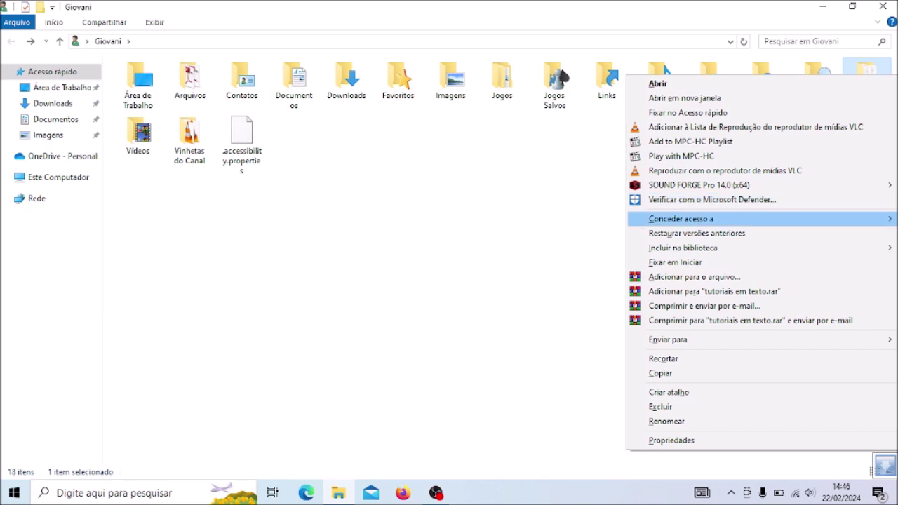
pyautogui.press('Down')
pyautogui.press('Down')
pyautogui.press('Down')
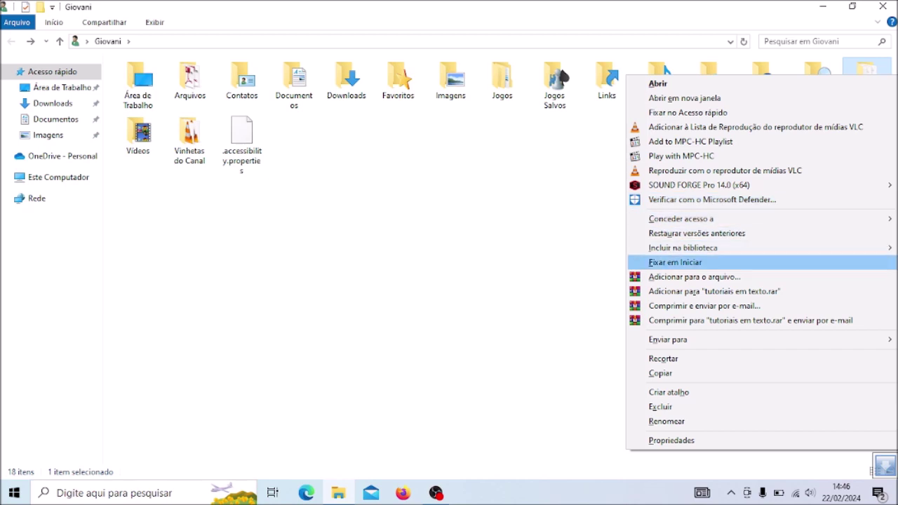
pyautogui.press('Down')
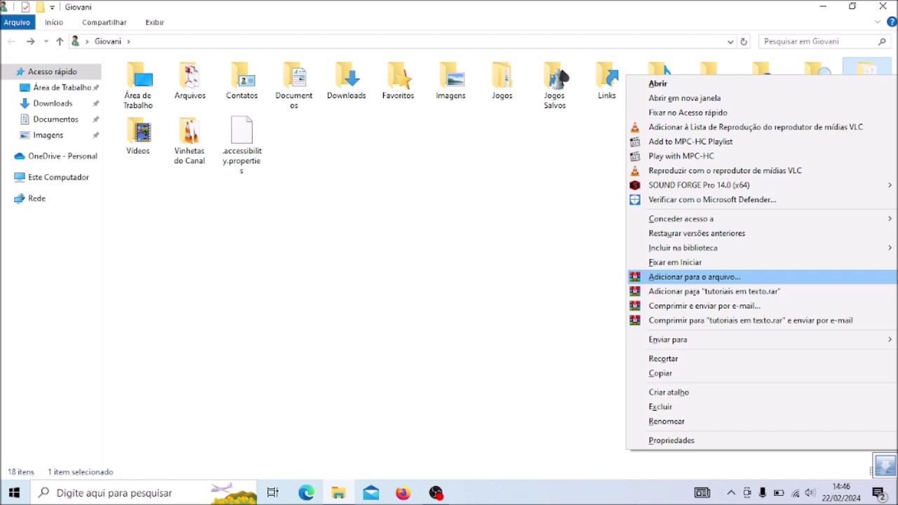
pyautogui.press('Return')
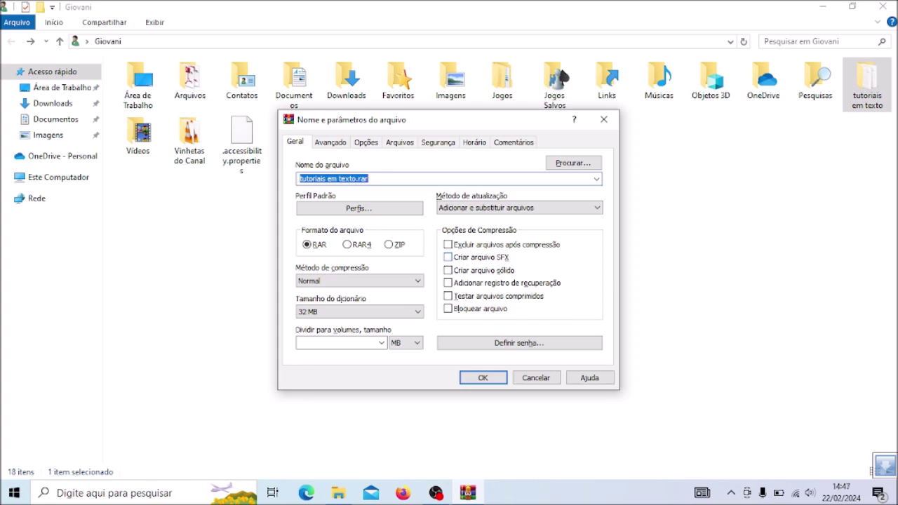
# - Try the ZIP archive format and switch back to RAR
pyautogui.press('Tab')
pyautogui.press('Tab')
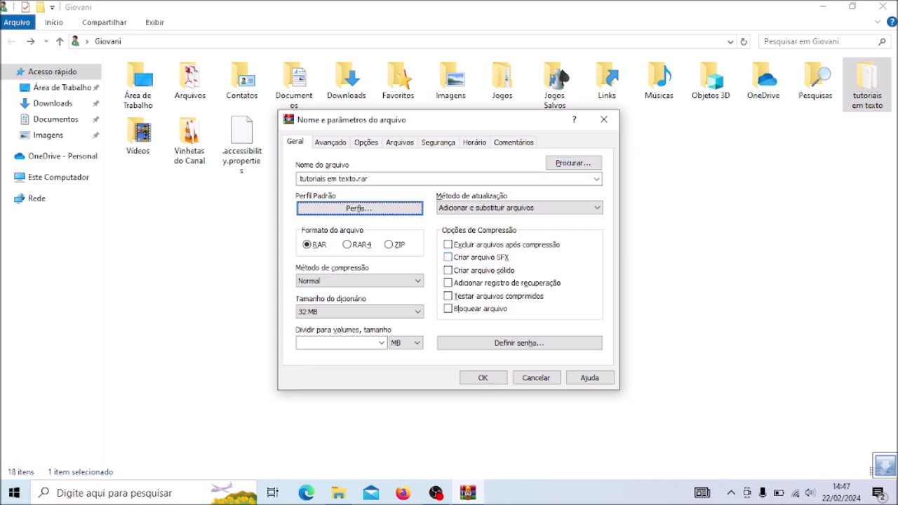
pyautogui.press('Tab')
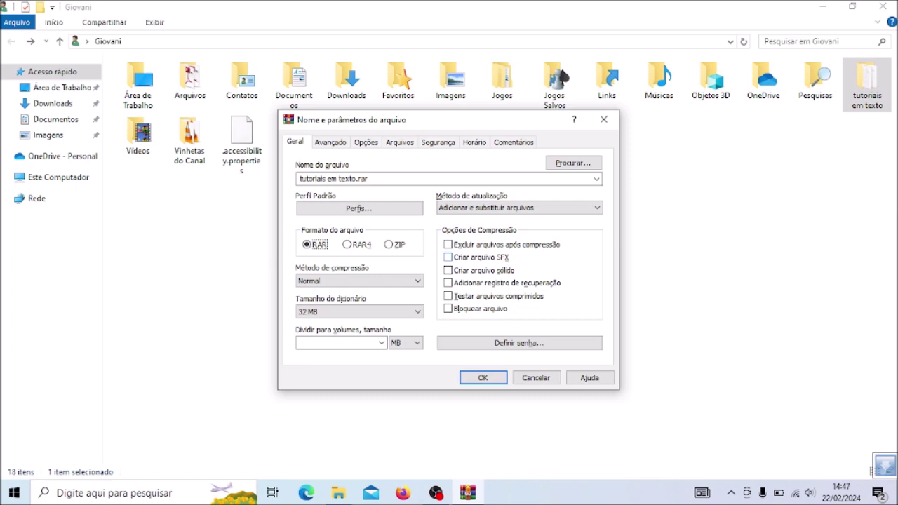
pyautogui.click(347, 245)
pyautogui.press('Right')
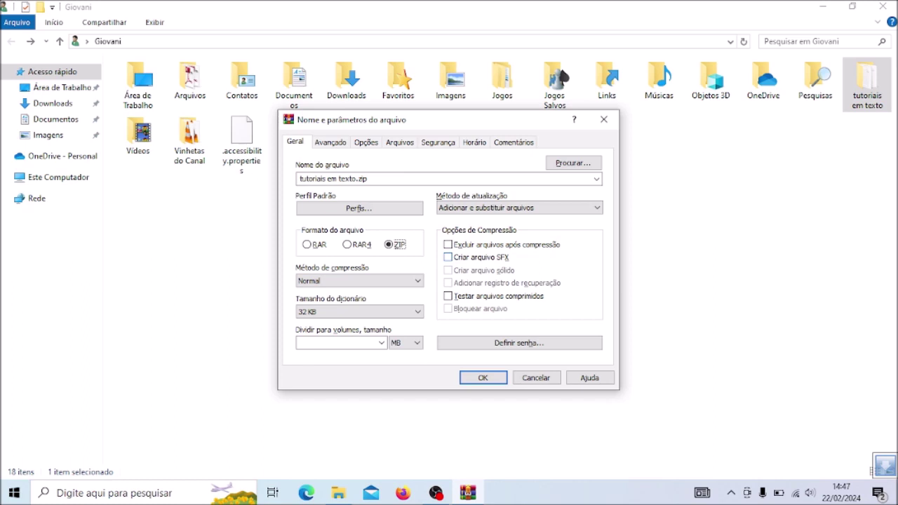
pyautogui.click(306, 244)
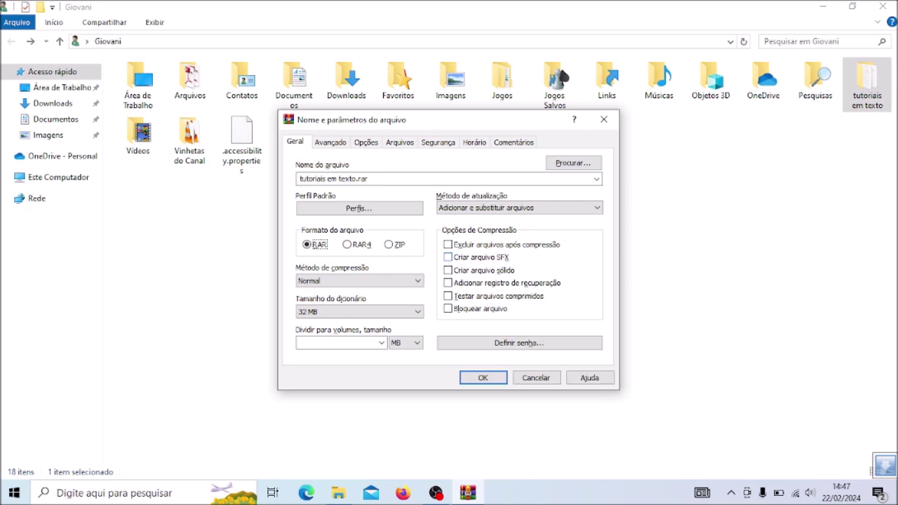
# - Set the compression method to Ótimo and create the archive "tutoriais em texto.rar"
pyautogui.press('Tab')
pyautogui.press('Down')
pyautogui.press('Down')
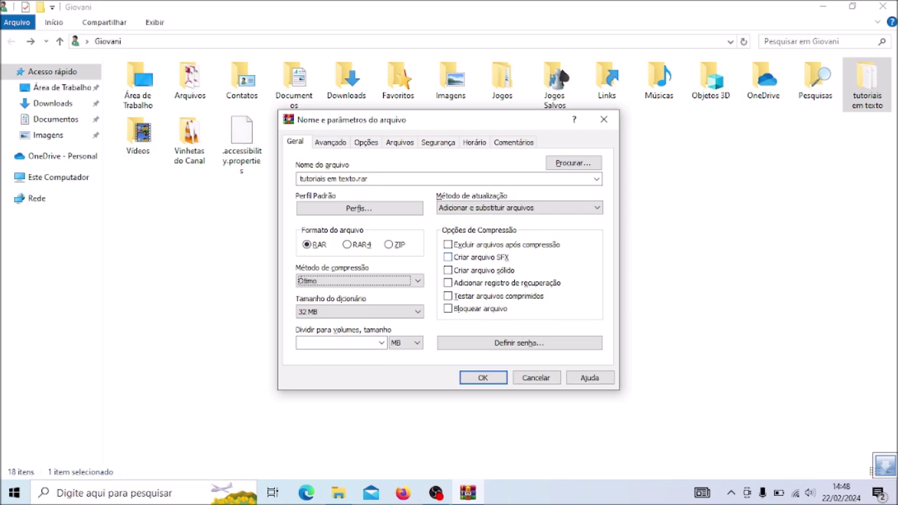
pyautogui.press('Return')
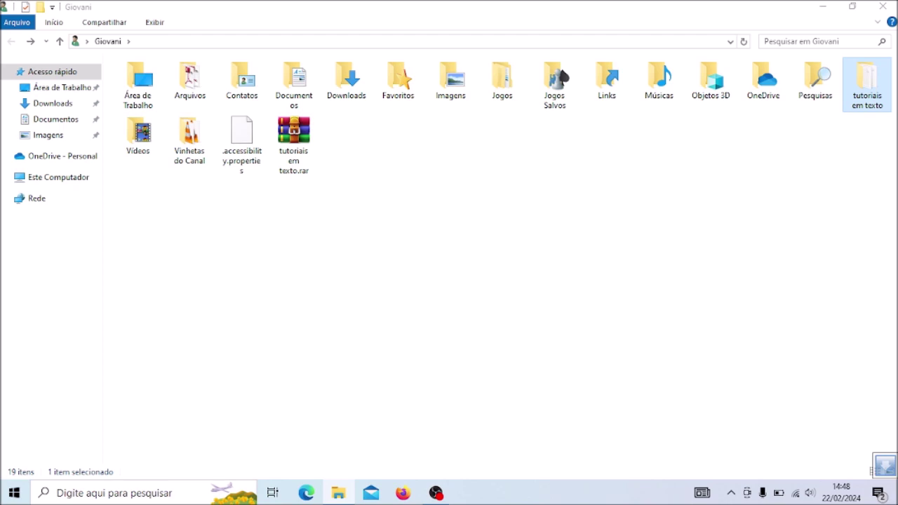
# - Open "tutoriais em texto.rar" in WinRAR, examine the files inside its folder, and close the archive
pyautogui.press('Right')
pyautogui.press('Right')
pyautogui.press('Right')
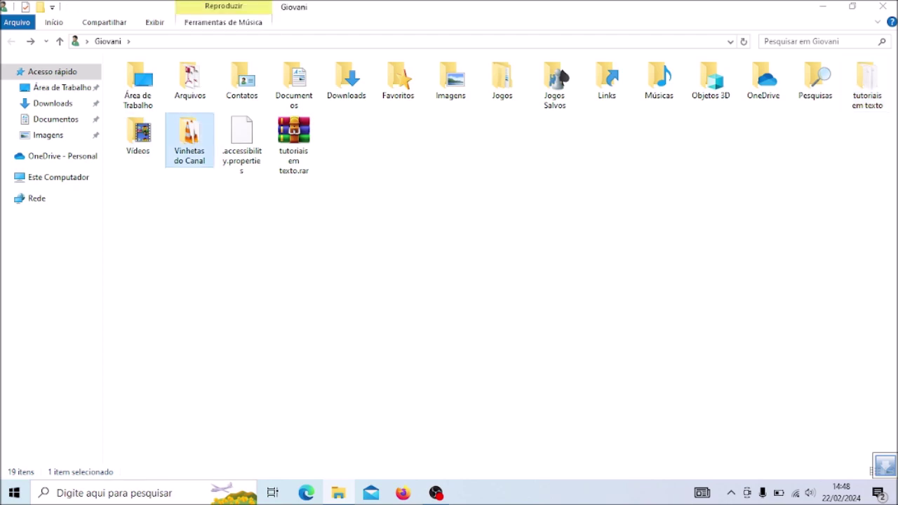
pyautogui.press('Right')
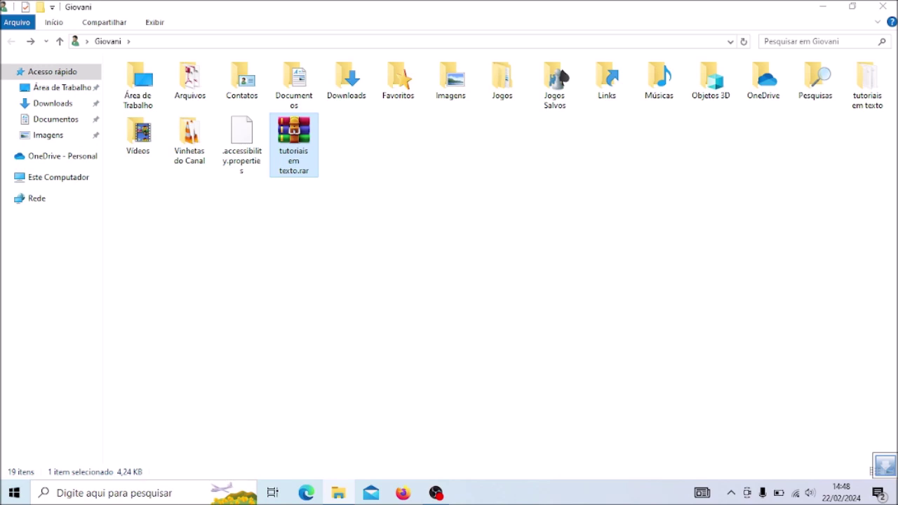
pyautogui.press('Return')
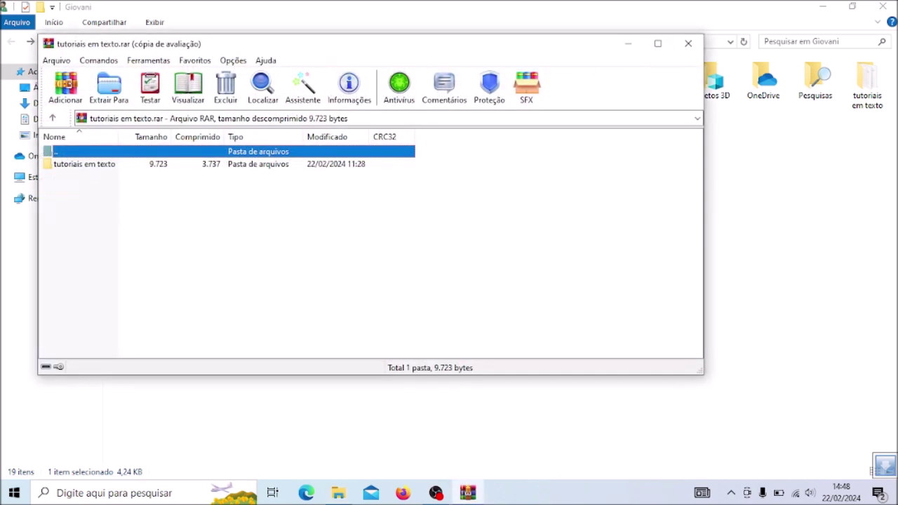
pyautogui.click(84, 164)
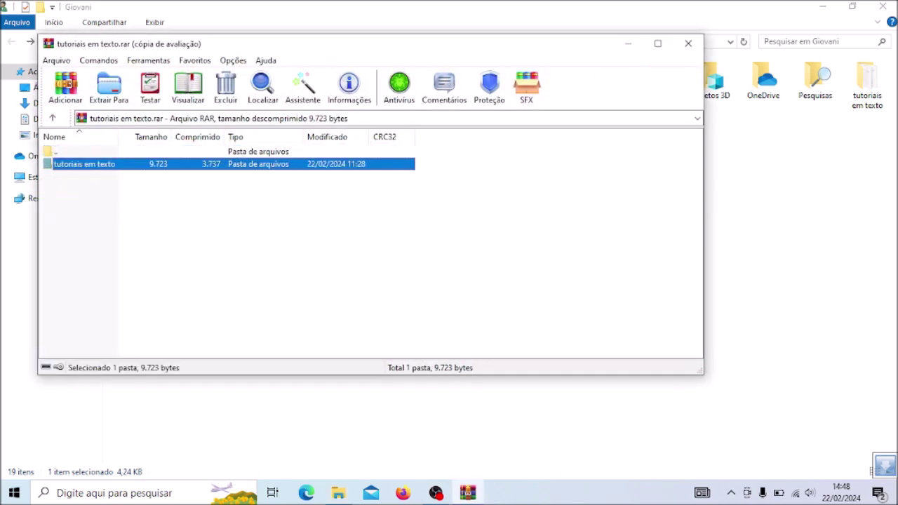
pyautogui.press('Return')
pyautogui.press('Down')
pyautogui.press('Up')
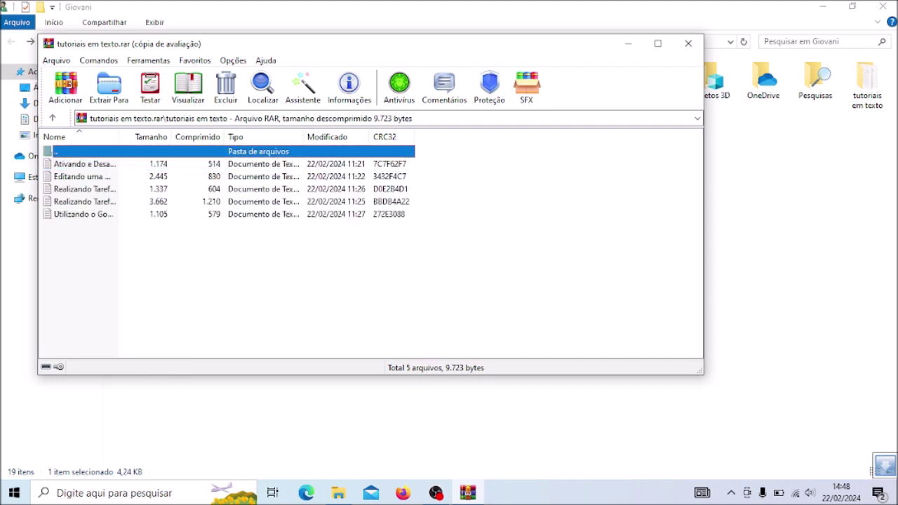
pyautogui.press('Escape')
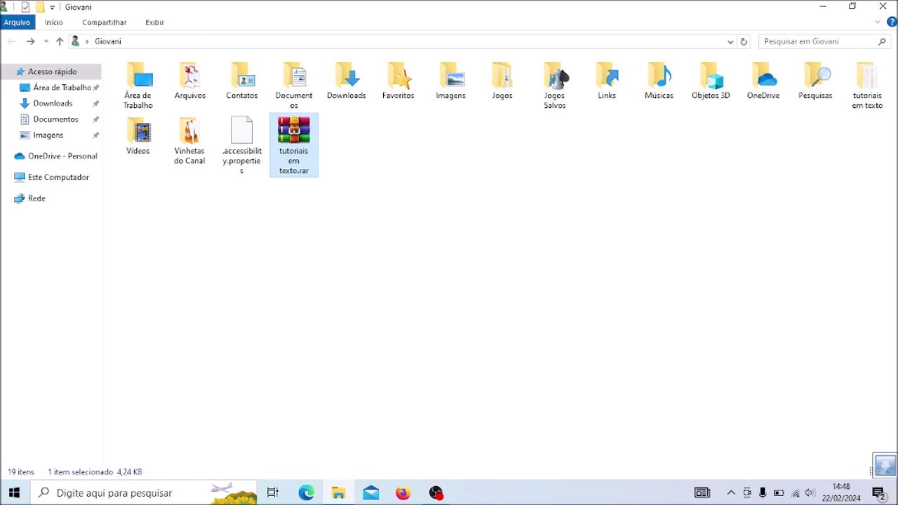
# - Move "tutoriais em texto.rar" from the user's personal folder into the Documentos folder
pyautogui.hotkey('ctrl', 'x')
pyautogui.press('Up')
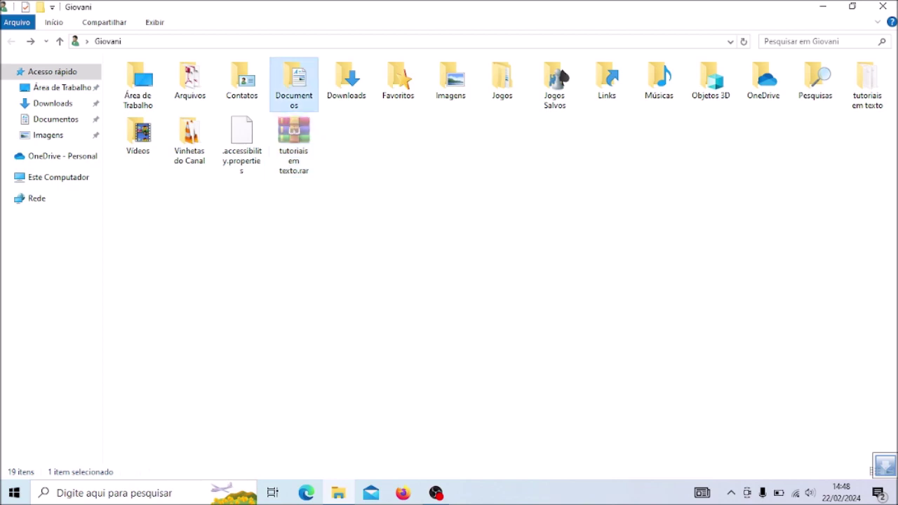
pyautogui.press('Return')
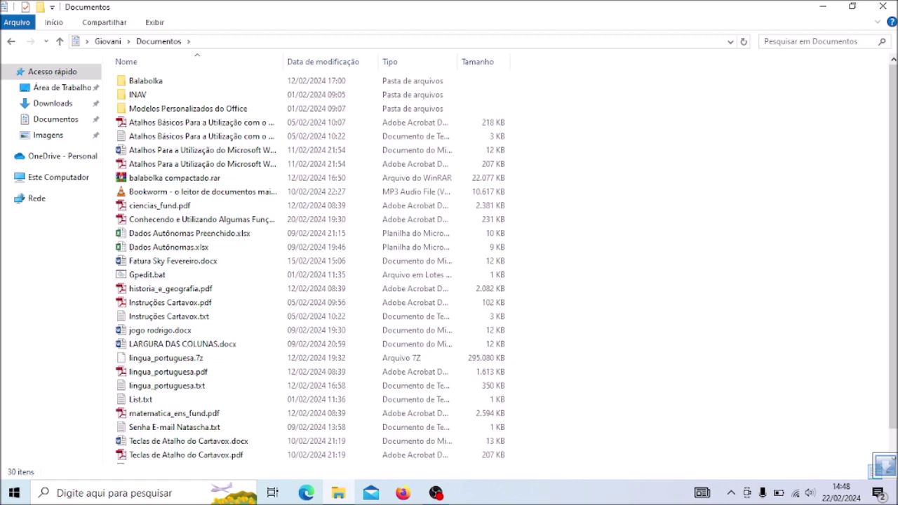
pyautogui.hotkey('ctrl', 'v')
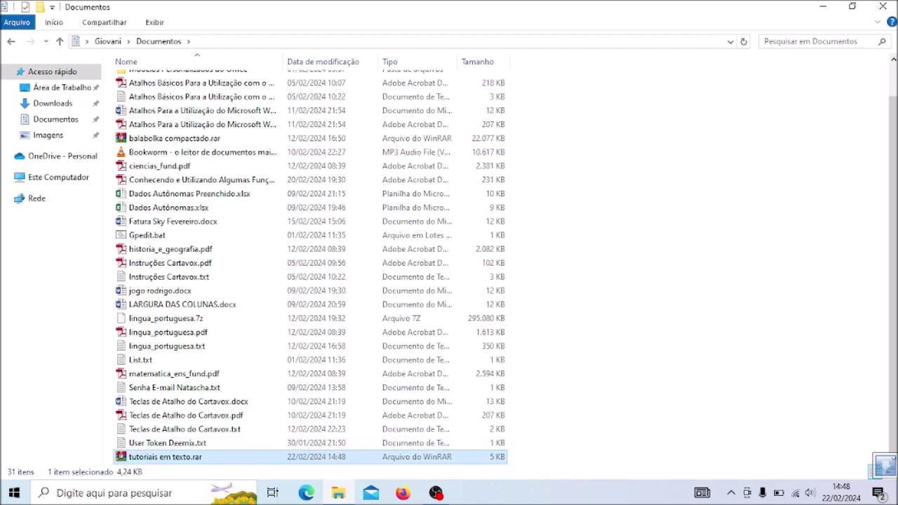
# - Extract "tutoriais em texto.rar" directly into the Documentos folder
pyautogui.hotkey('shift', 'F10')
pyautogui.press('Down')
pyautogui.press('Down')
pyautogui.press('Down')
pyautogui.press('Down')
pyautogui.press('Down')
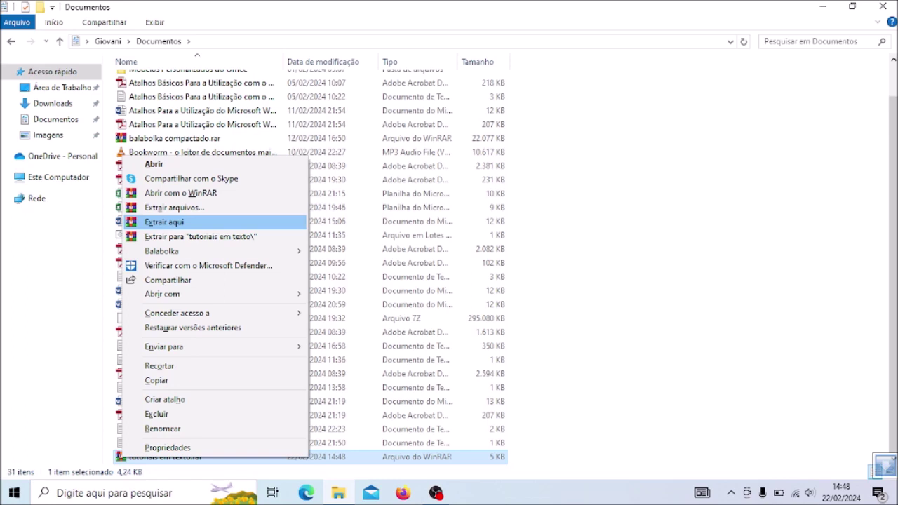
pyautogui.press('Return')
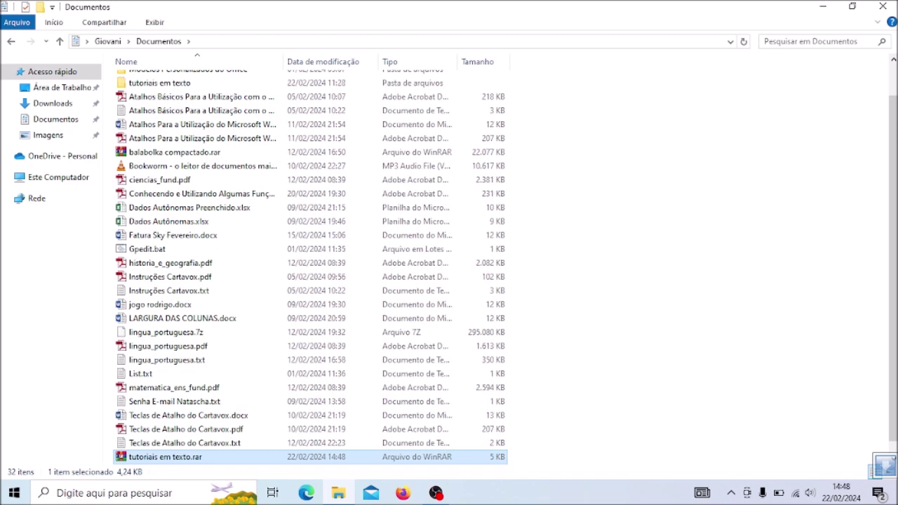
# - Open the extracted "tutoriais em texto" folder to check its files, and return to Documentos
pyautogui.press('Home')
pyautogui.press('t')
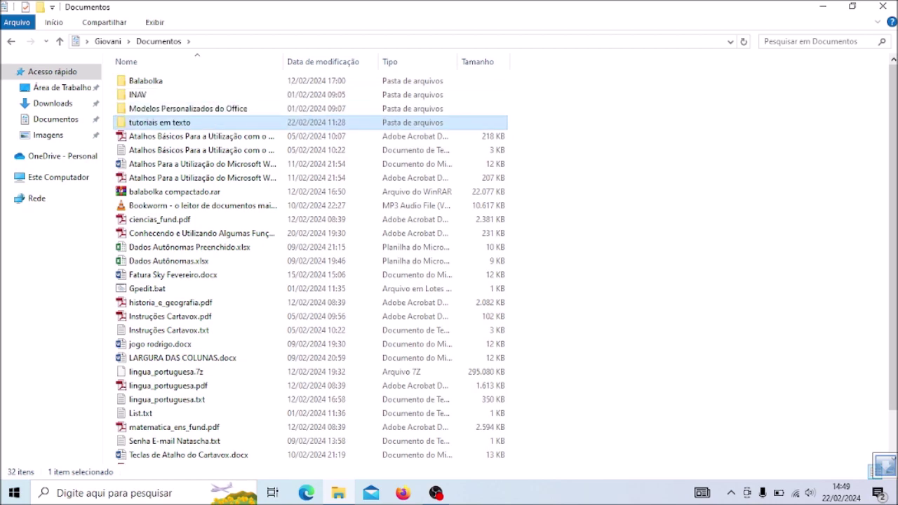
pyautogui.press('Up')
pyautogui.press('Down')
pyautogui.press('Return')
pyautogui.click(203, 94)
pyautogui.click(203, 80)
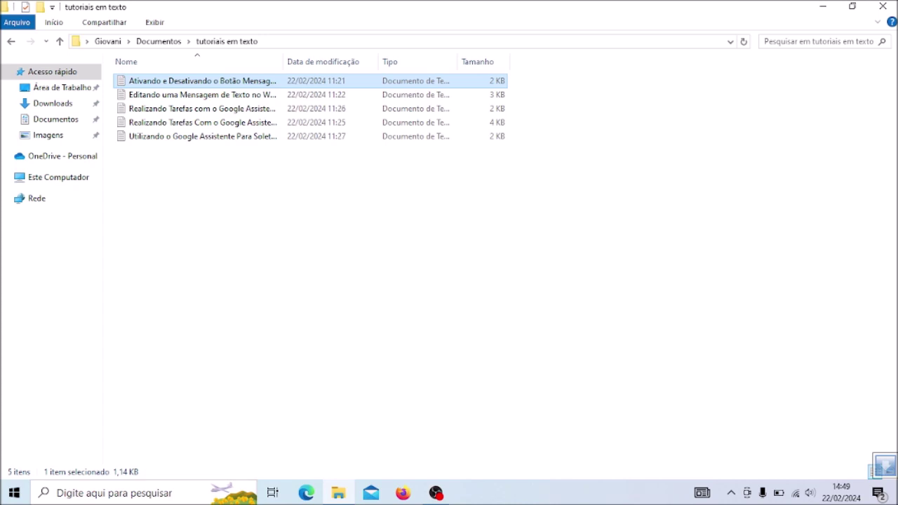
pyautogui.press('BackSpace')
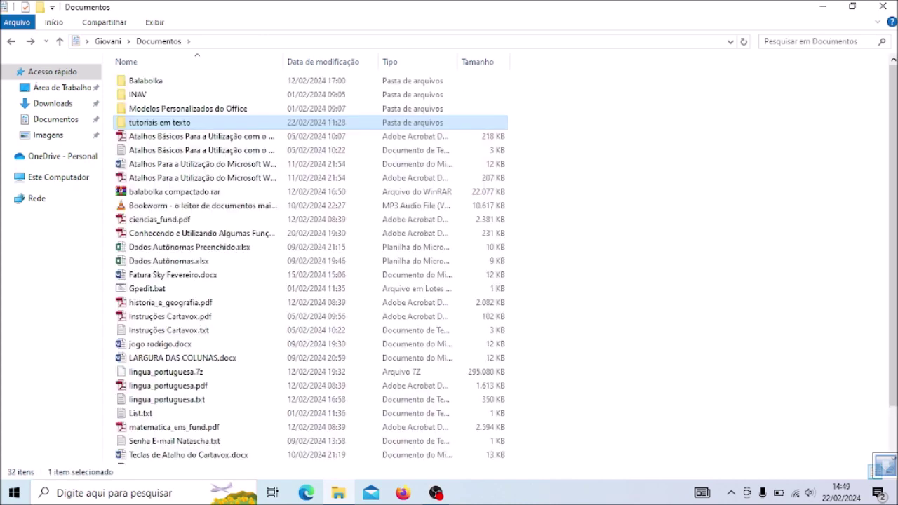